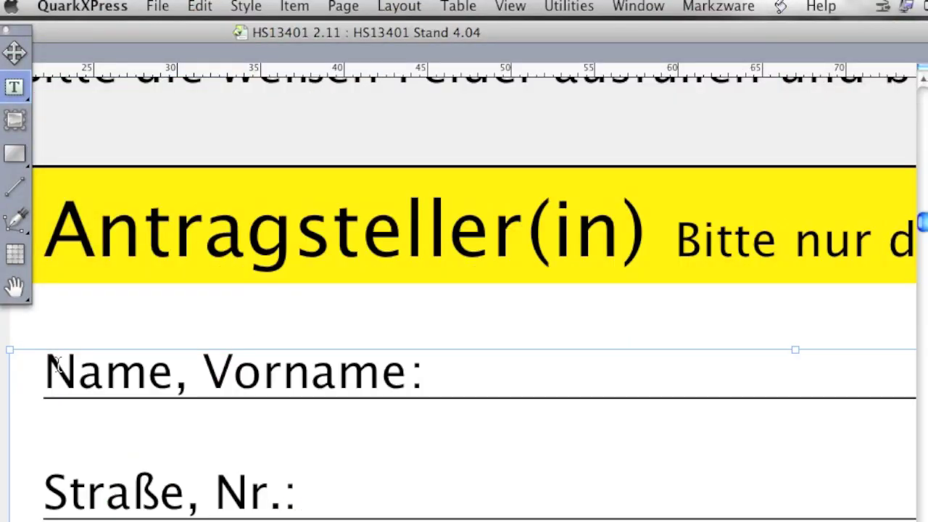
# - Toggle between the Item and Content tools and browse the Item menu without choosing anything
pyautogui.click(14, 52)
pyautogui.press('t')
pyautogui.click(295, 6)
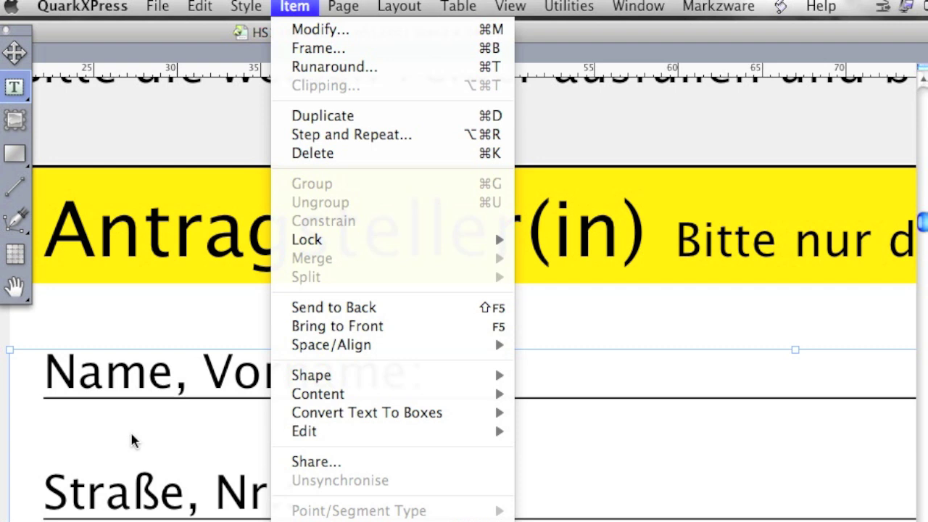
pyautogui.click(108, 406)
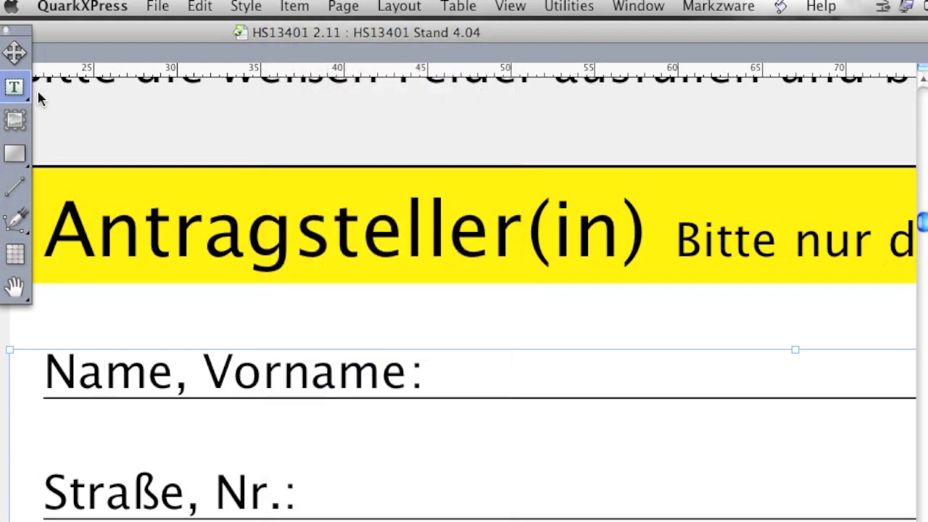
pyautogui.click(15, 55)
pyautogui.press('t')
# - Resize the Name/Straße frame so its underlines stop just before the divider, then select the divider
pyautogui.hscroll(3, 458, 290)
pyautogui.hscroll(2, 458, 290)
pyautogui.hscroll(5, 464, 290)
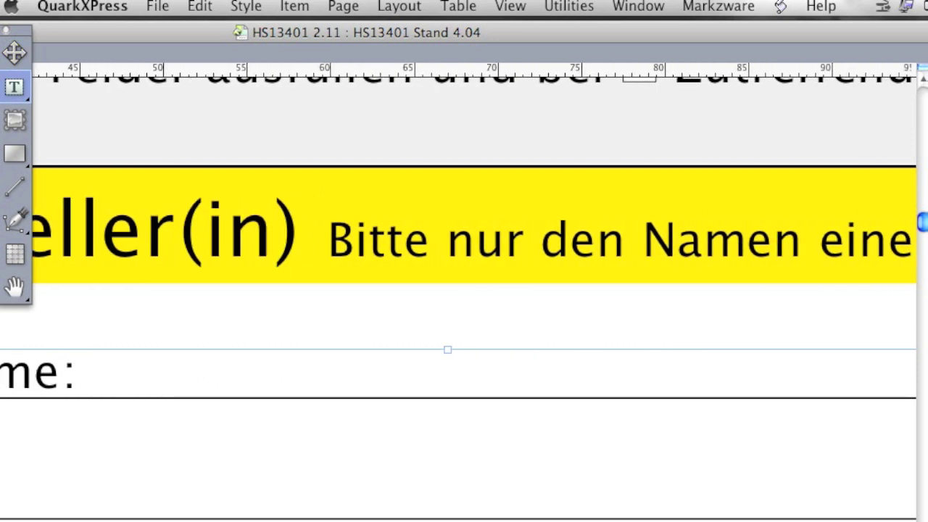
pyautogui.hscroll(5, 464, 290)
pyautogui.hscroll(5, 464, 291)
pyautogui.hscroll(5, 464, 290)
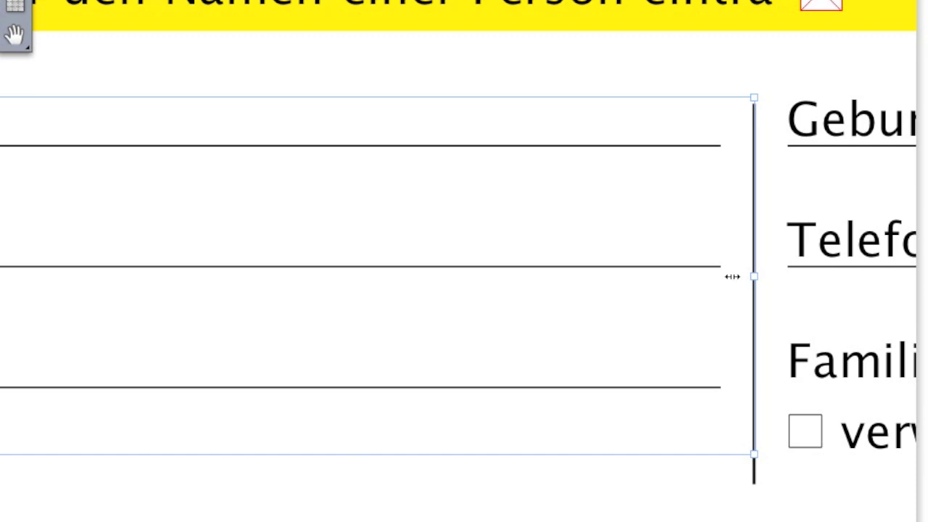
pyautogui.moveTo(733, 277); pyautogui.dragTo(682, 276)
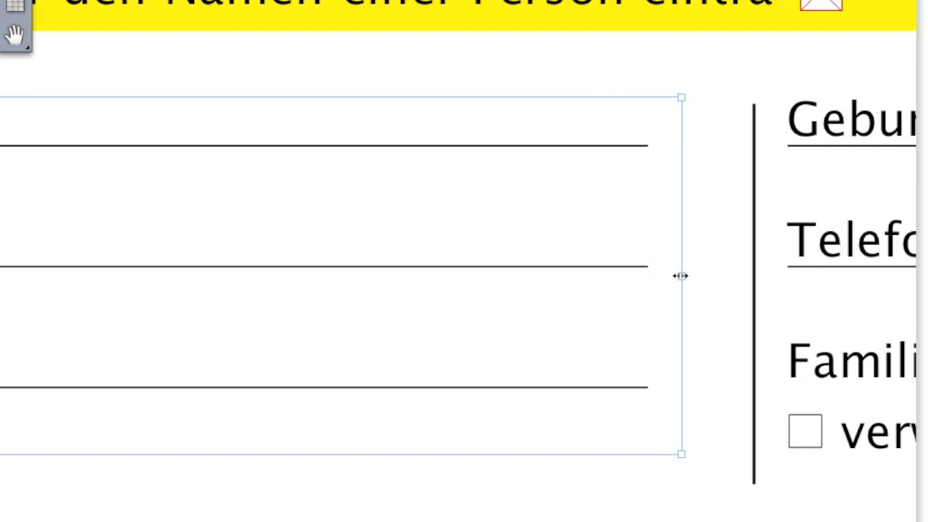
pyautogui.moveTo(681, 274); pyautogui.dragTo(735, 272)
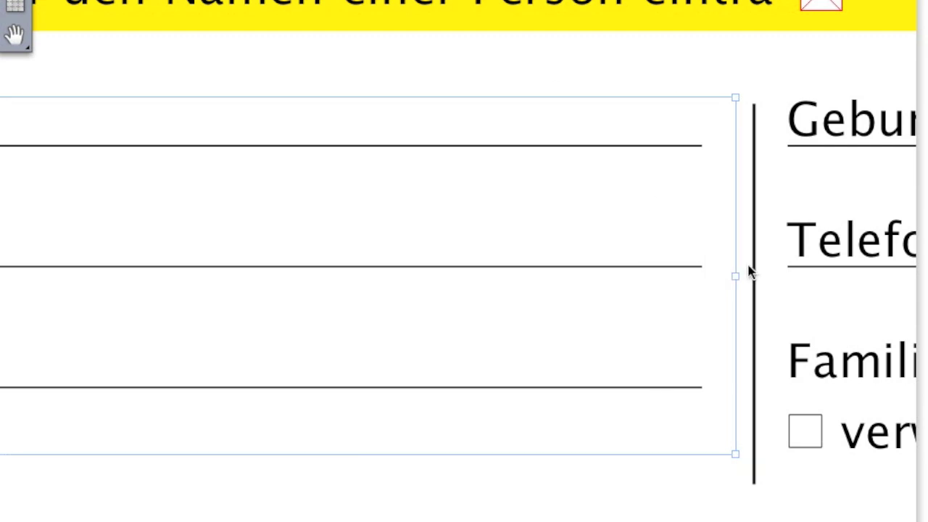
pyautogui.click(755, 270)
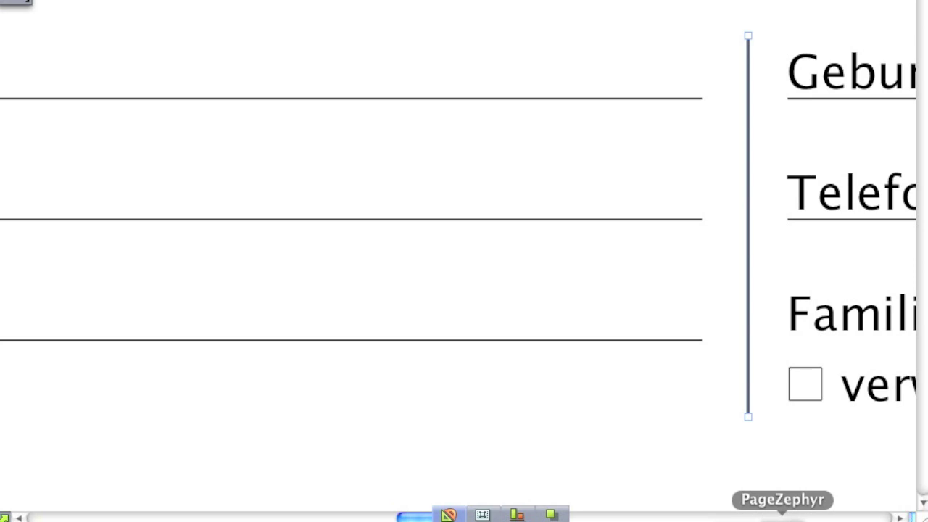
# - In InDesign, move the Links, Swatches and Flattener Preview panels off the form
pyautogui.click(678, 515)
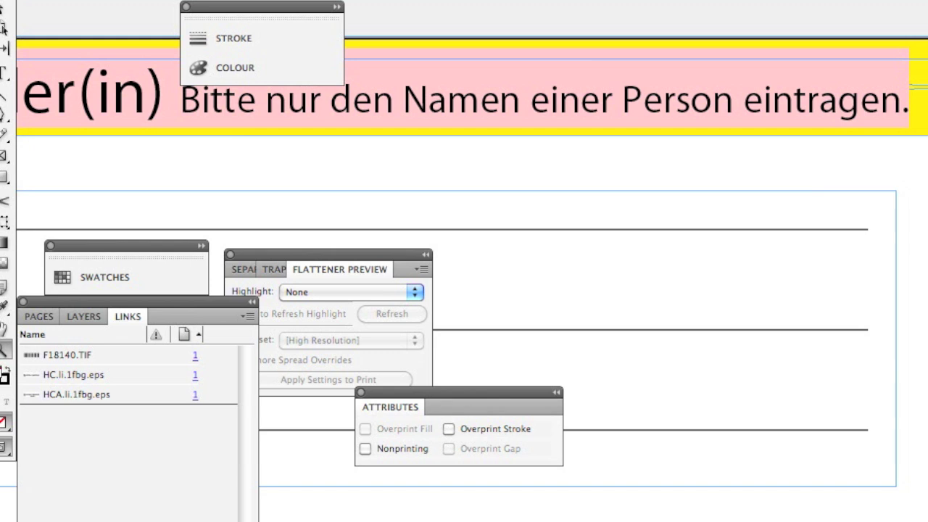
pyautogui.hscroll(-5, 465, 218)
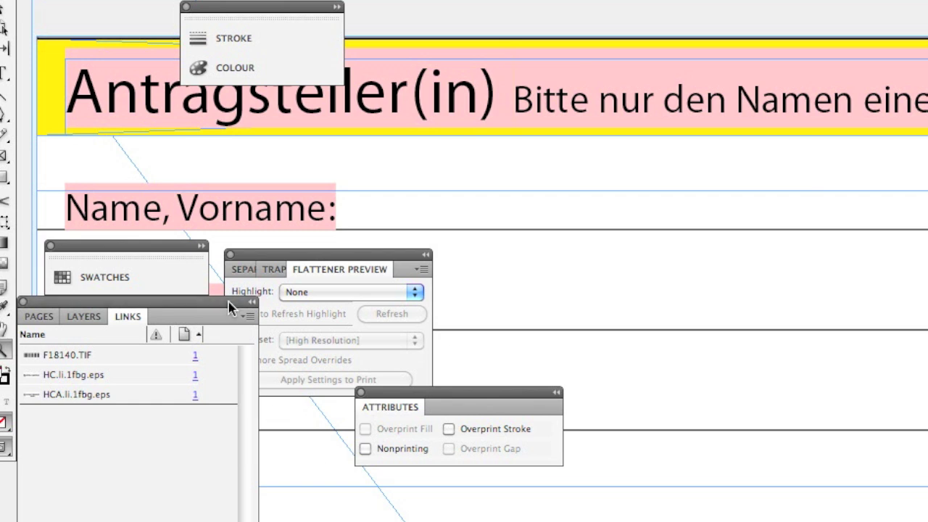
pyautogui.moveTo(192, 302); pyautogui.dragTo(192, 387)
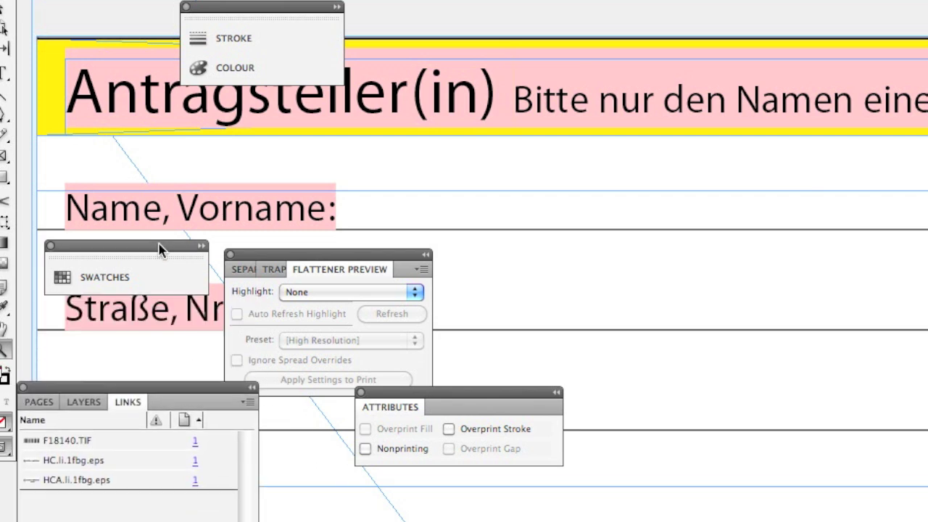
pyautogui.moveTo(160, 250)
pyautogui.mouseDown()
pyautogui.moveTo(155, 335)
pyautogui.moveTo(373, 518)
pyautogui.mouseUp()
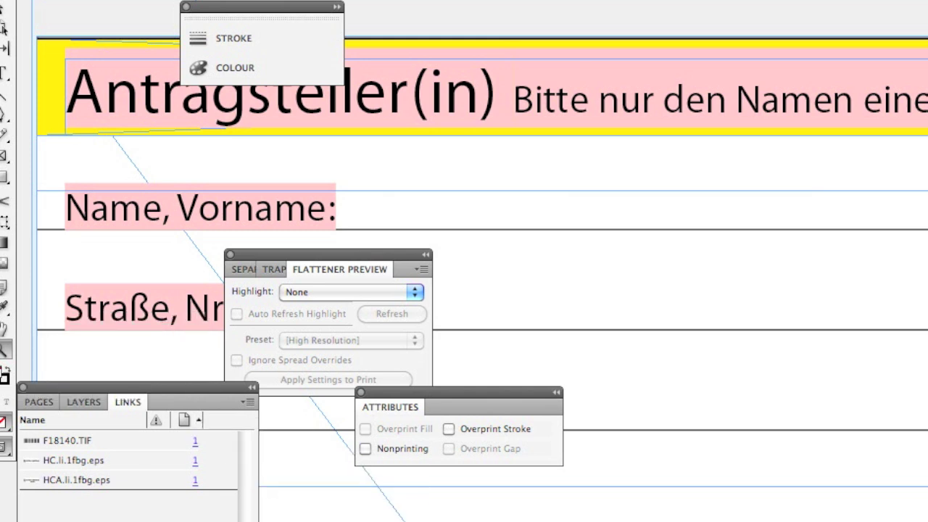
pyautogui.moveTo(341, 256); pyautogui.dragTo(428, 460)
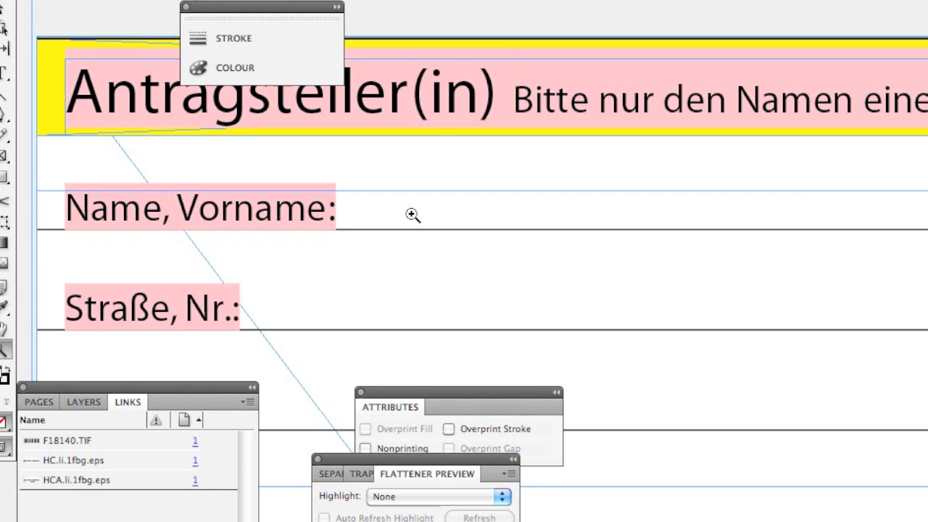
# - Reposition the Name/Straße text frame and place the text cursor after 'Name, Vorname:'
pyautogui.click(4, 6)
pyautogui.click(359, 213)
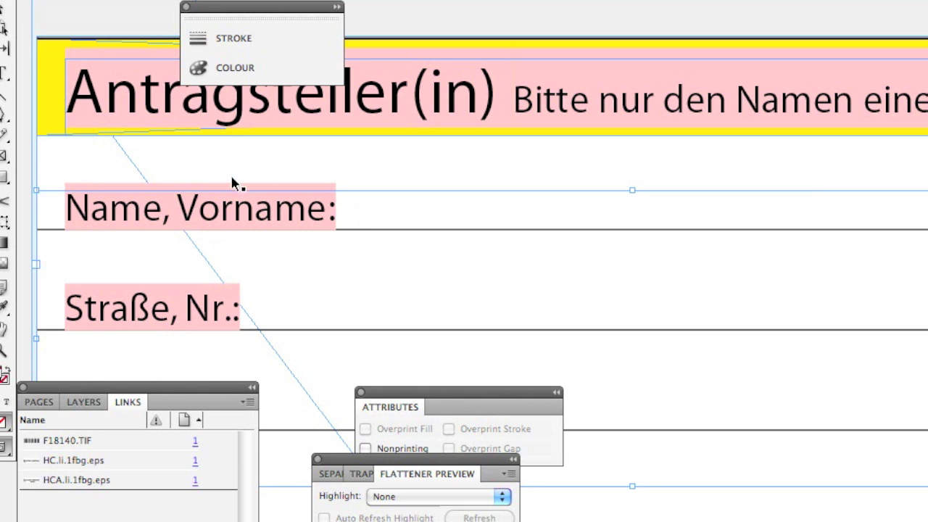
pyautogui.moveTo(344, 240); pyautogui.dragTo(337, 254)
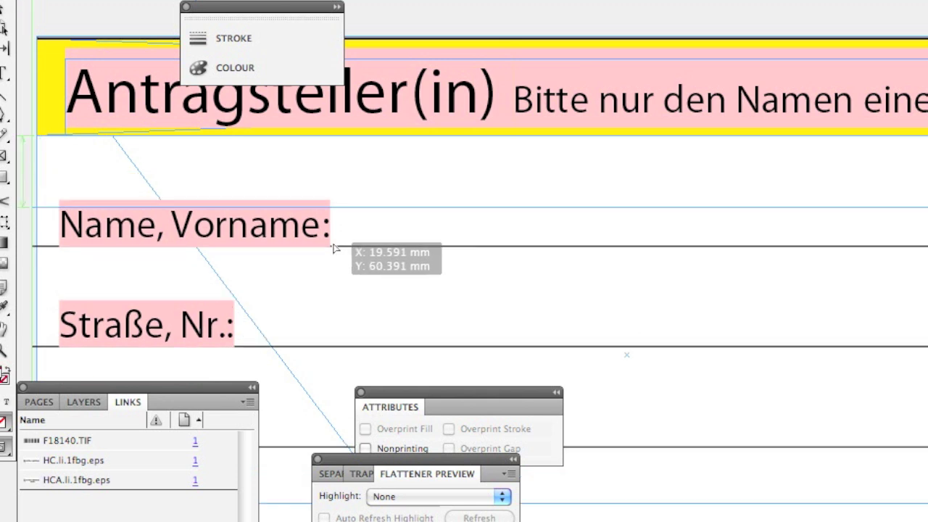
pyautogui.moveTo(337, 254); pyautogui.dragTo(369, 222)
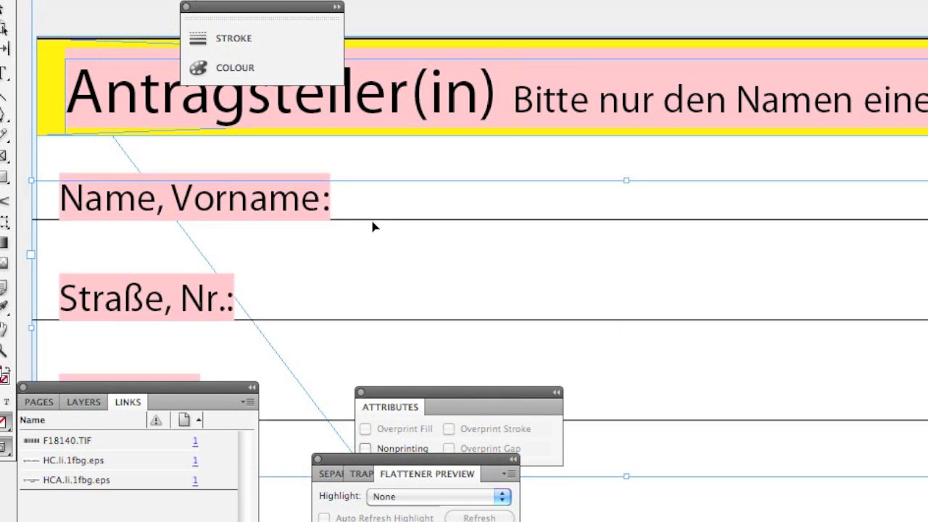
pyautogui.click(5, 73)
pyautogui.click(335, 207)
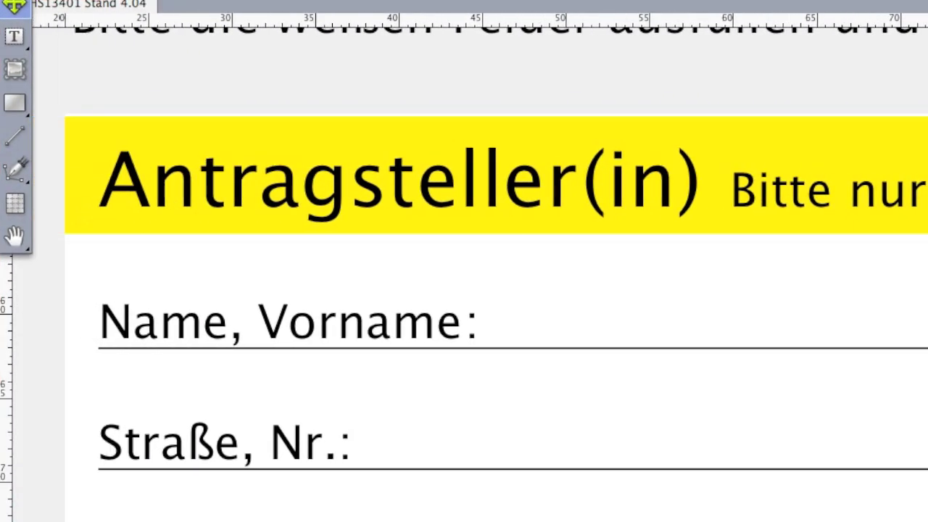
# - Highlight the Name, Vorname and Straße labels and open Style > Formats (Paragraph Attributes)
pyautogui.click(306, 353)
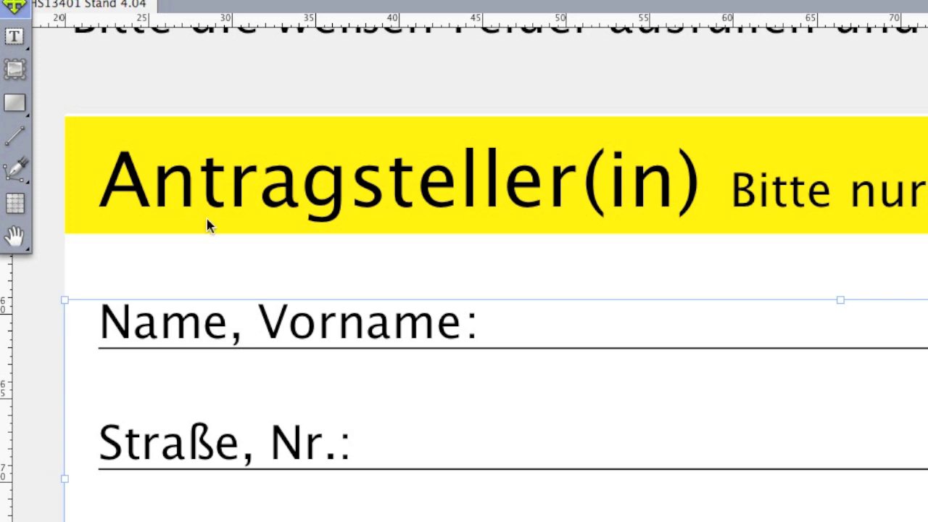
pyautogui.click(15, 38)
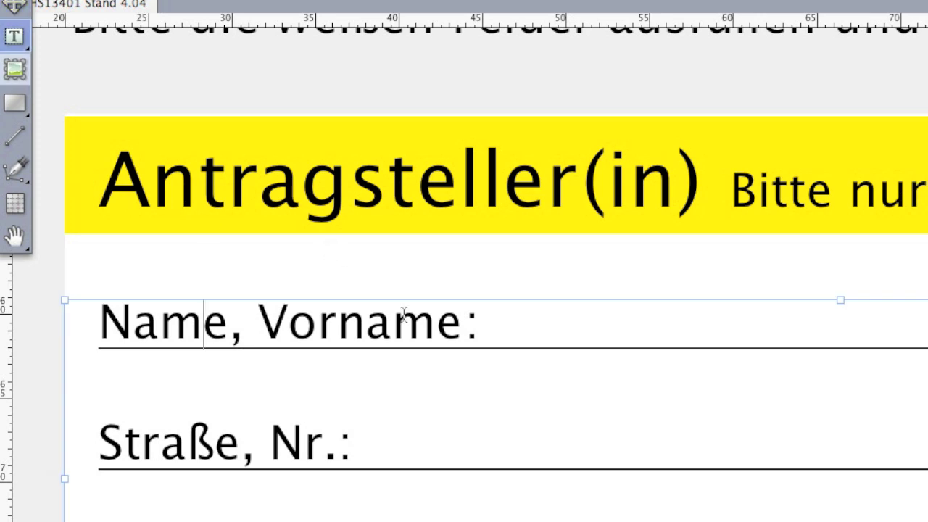
pyautogui.click(481, 335)
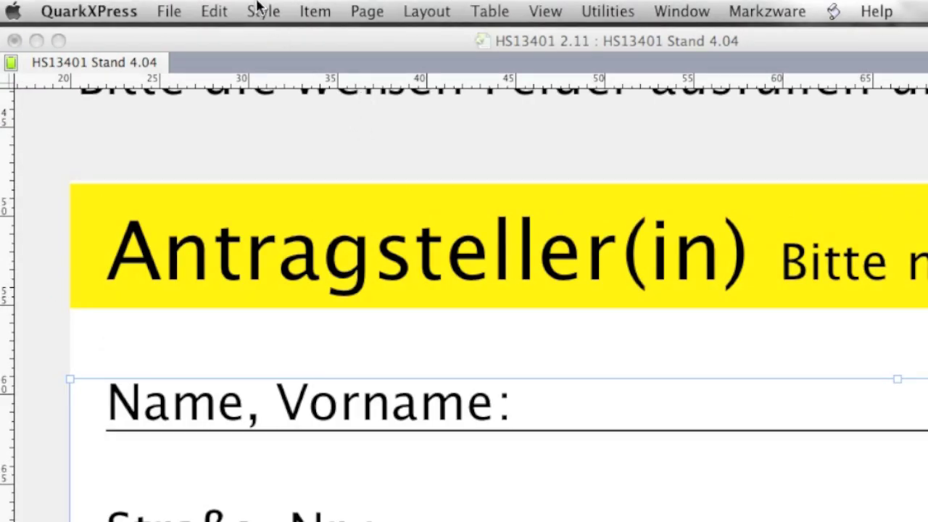
pyautogui.click(259, 8)
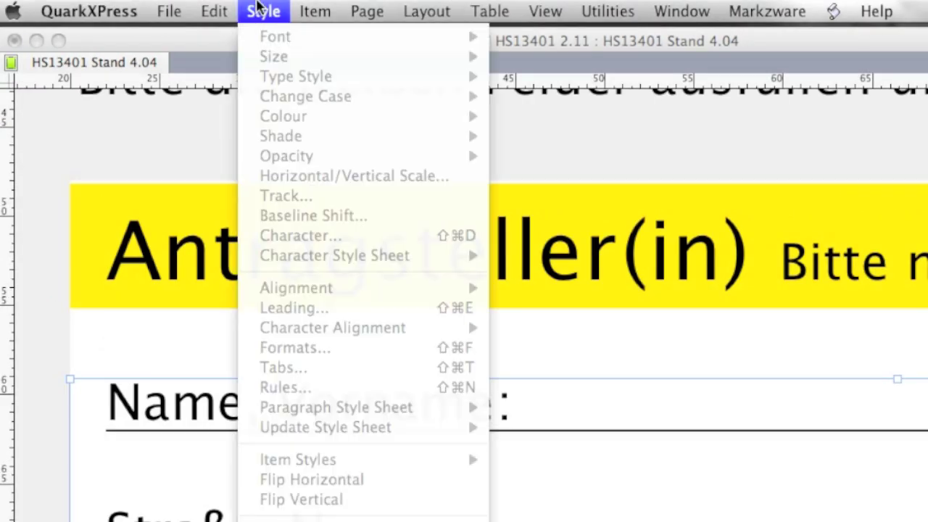
pyautogui.click(730, 220)
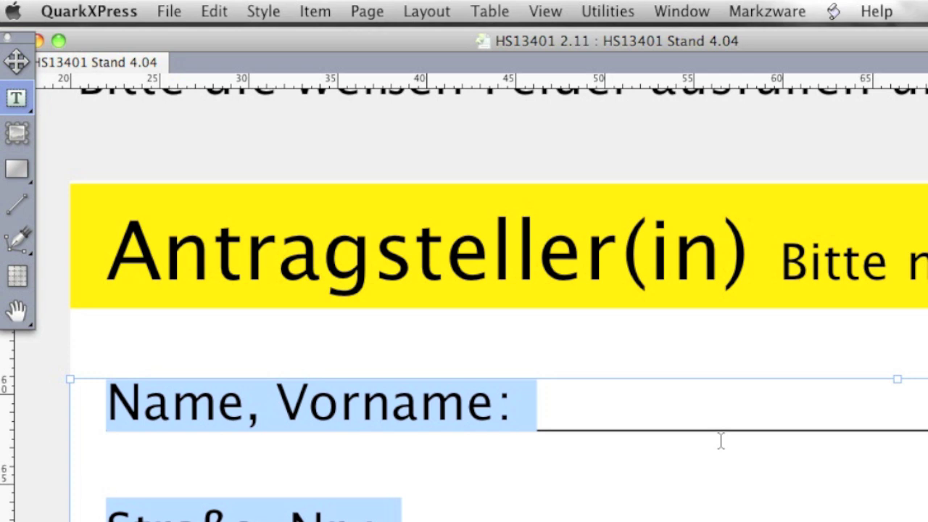
pyautogui.click(261, 13)
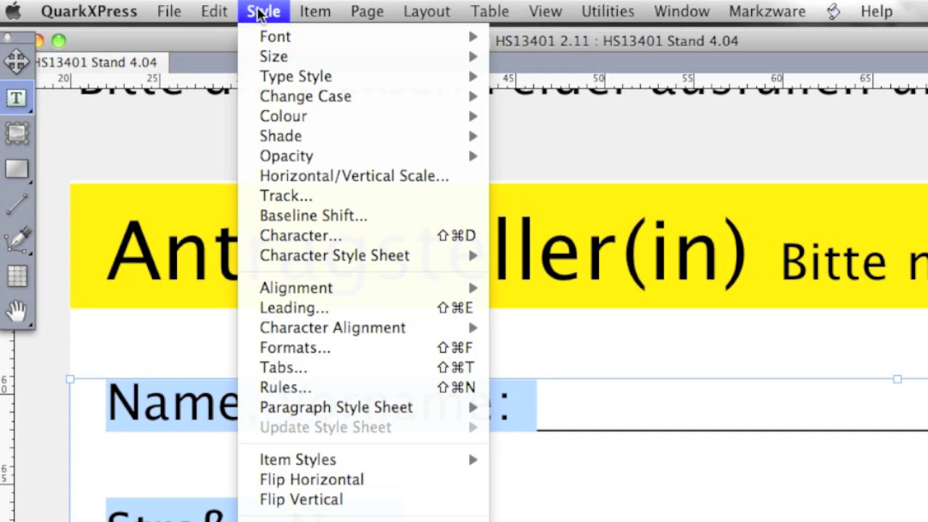
pyautogui.click(296, 348)
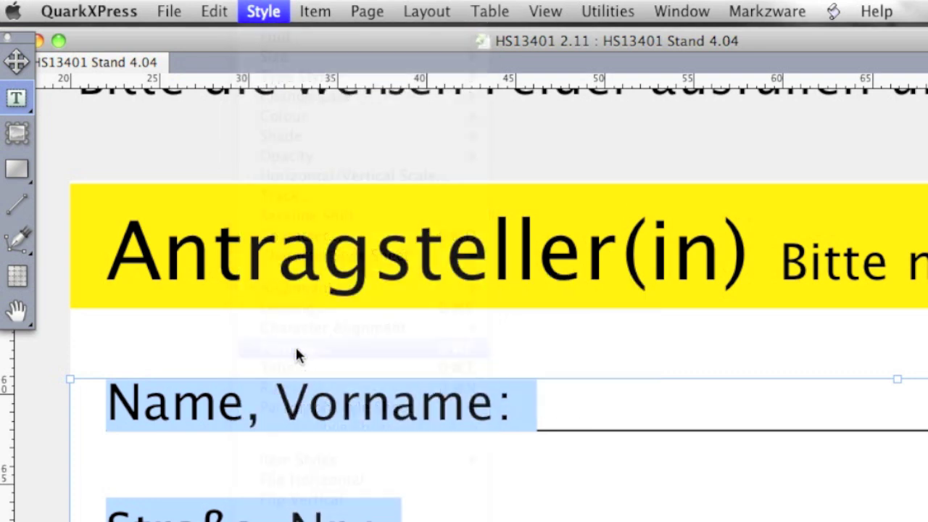
# - Move Paragraph Attributes aside and view the Rules tab: a 0.3 pt black Rule Below
pyautogui.moveTo(506, 388); pyautogui.dragTo(384, 68)
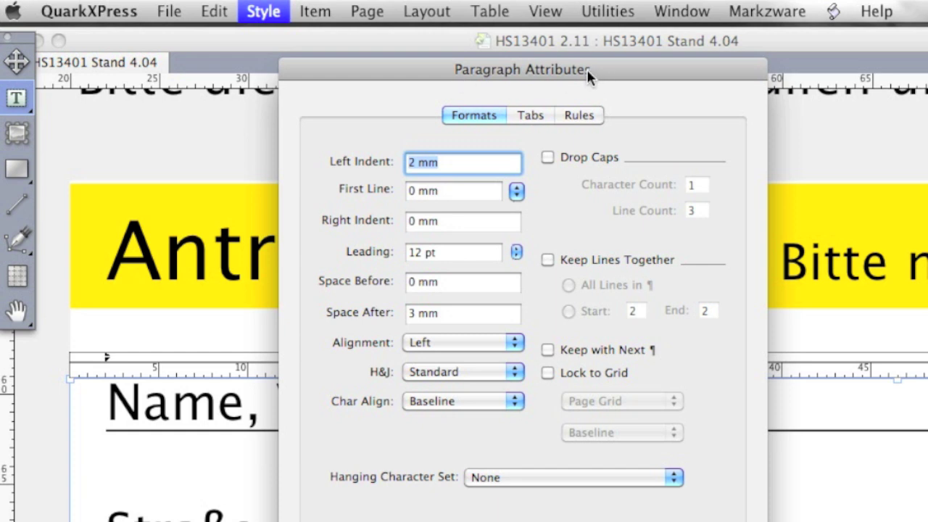
pyautogui.click(574, 116)
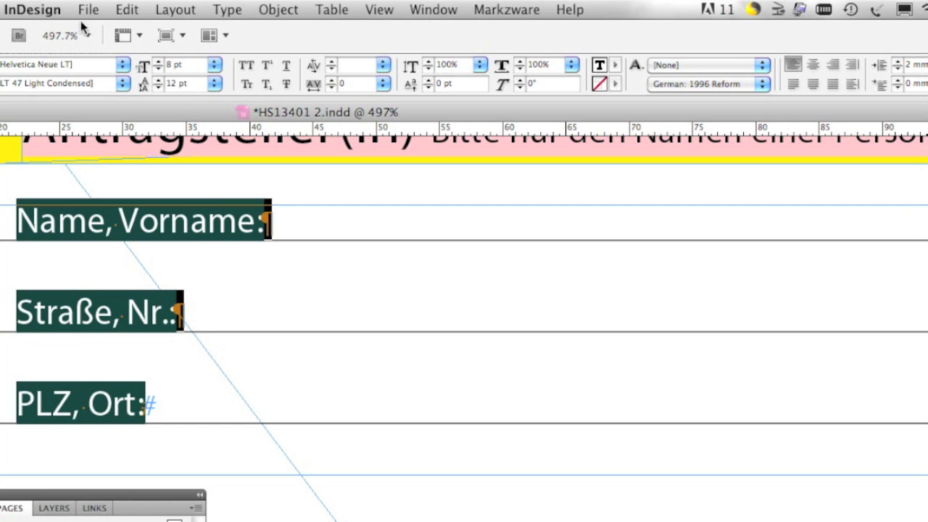
# - Browse the Markzware > Q2ID conversion commands, then dismiss the menu without choosing one
pyautogui.click(504, 11)
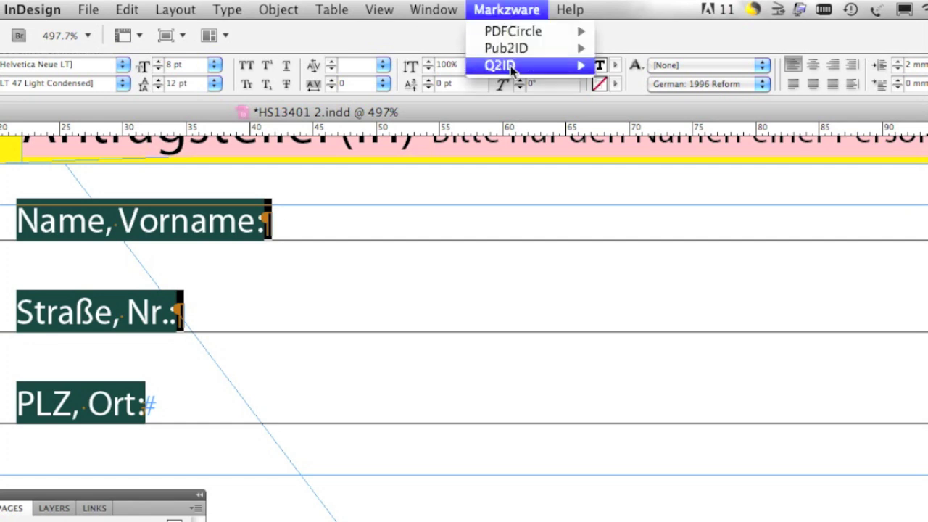
pyautogui.moveTo(508, 65)
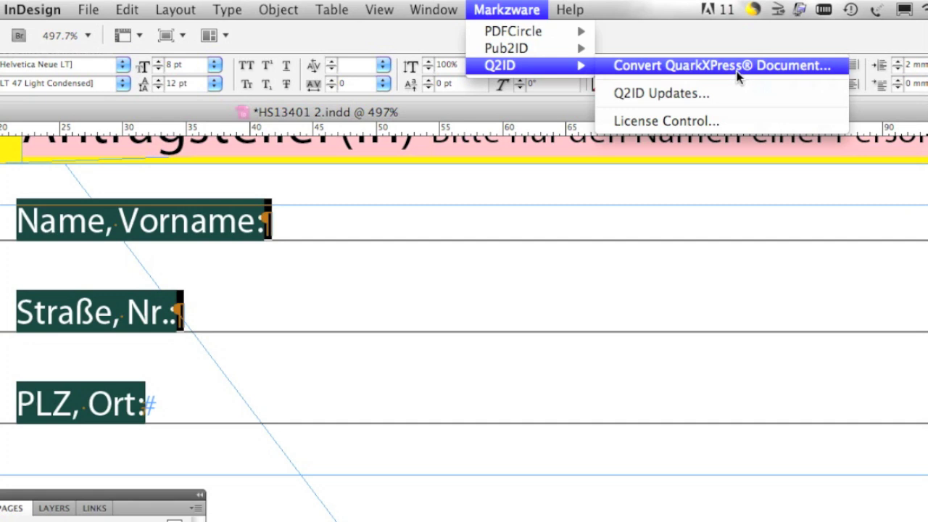
pyautogui.click(405, 223)
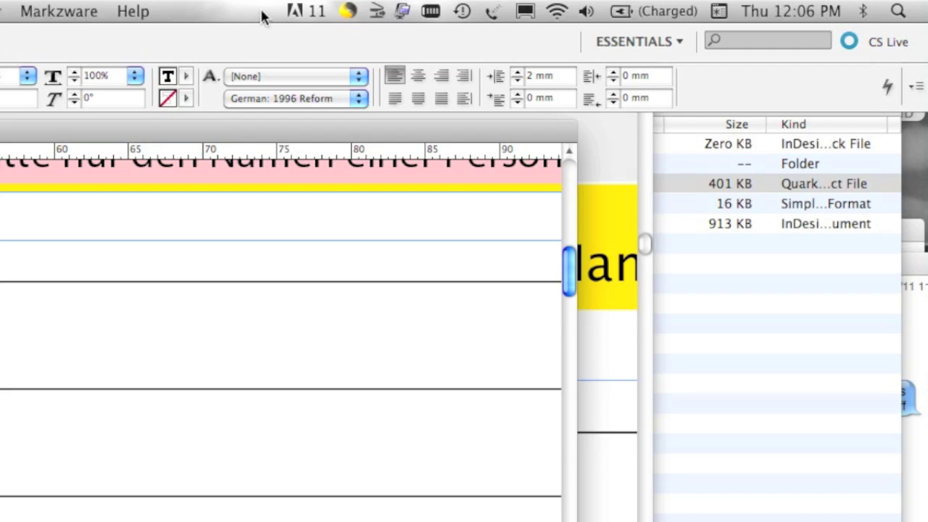
# - Convert Quark file HS13401 2.11 from the Test Quark-Indesign folder with Markzware Q2ID
pyautogui.click(36, 11)
pyautogui.moveTo(51, 77)
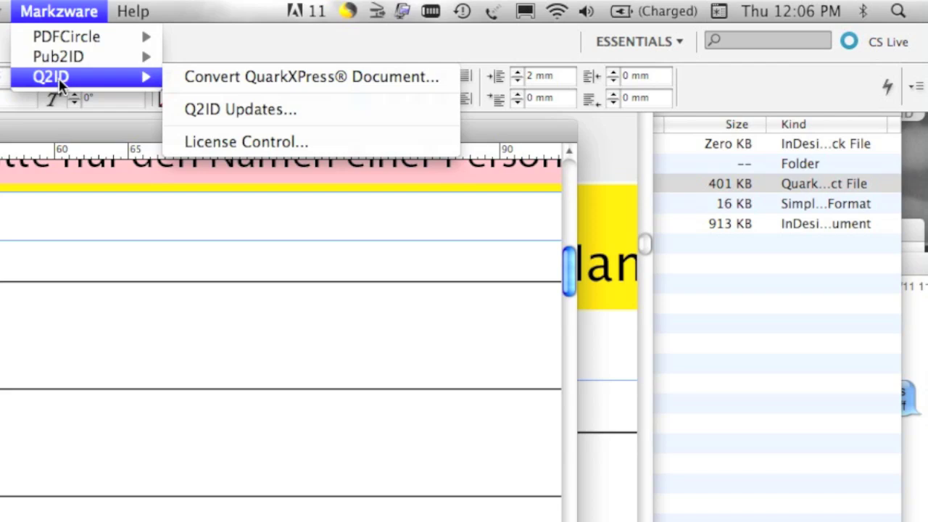
pyautogui.click(250, 78)
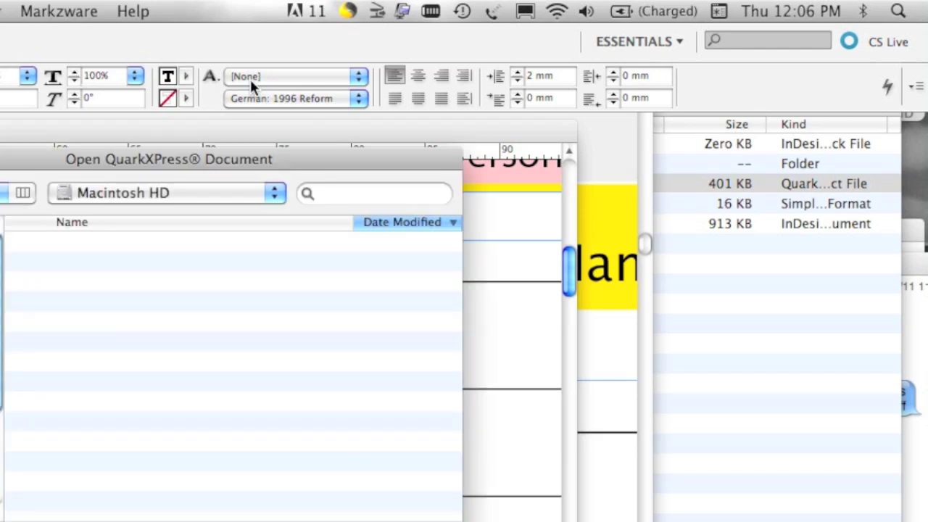
pyautogui.moveTo(46, 162); pyautogui.dragTo(75, 162)
pyautogui.doubleClick(114, 241)
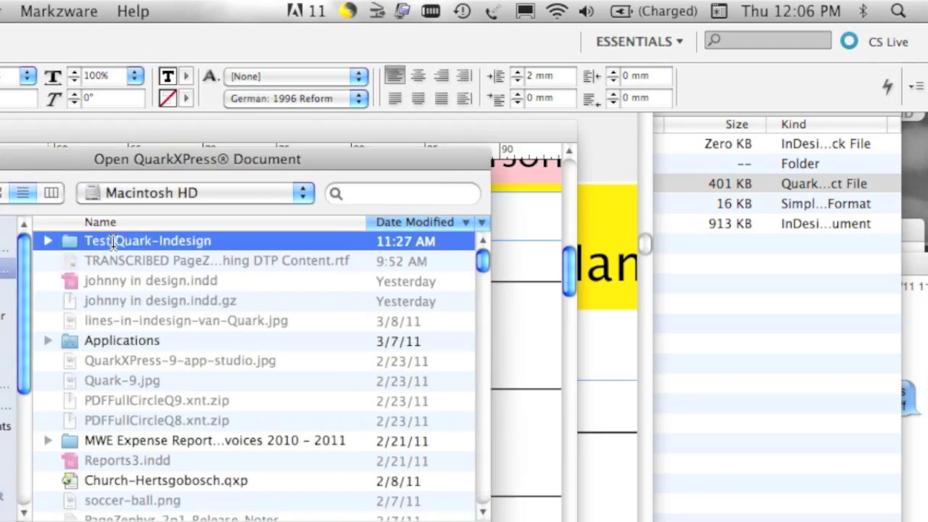
pyautogui.click(114, 301)
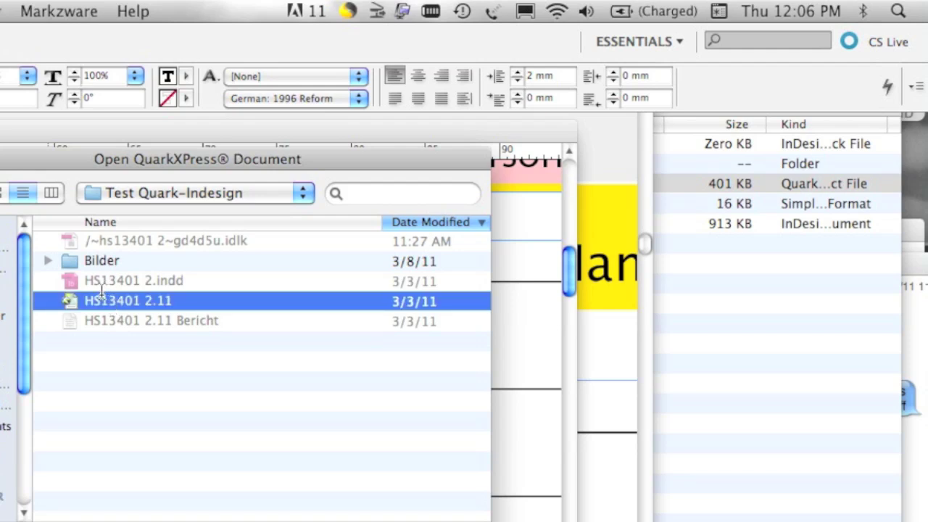
pyautogui.press('Return')
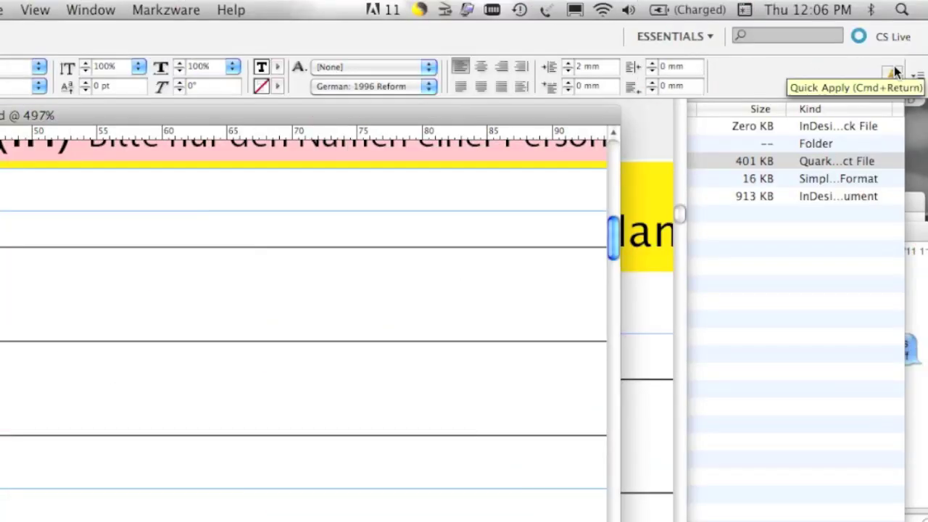
# - Open Paragraph Rules from the Control panel flyout to see the 0.3 pt black Rule Below
pyautogui.click(917, 75)
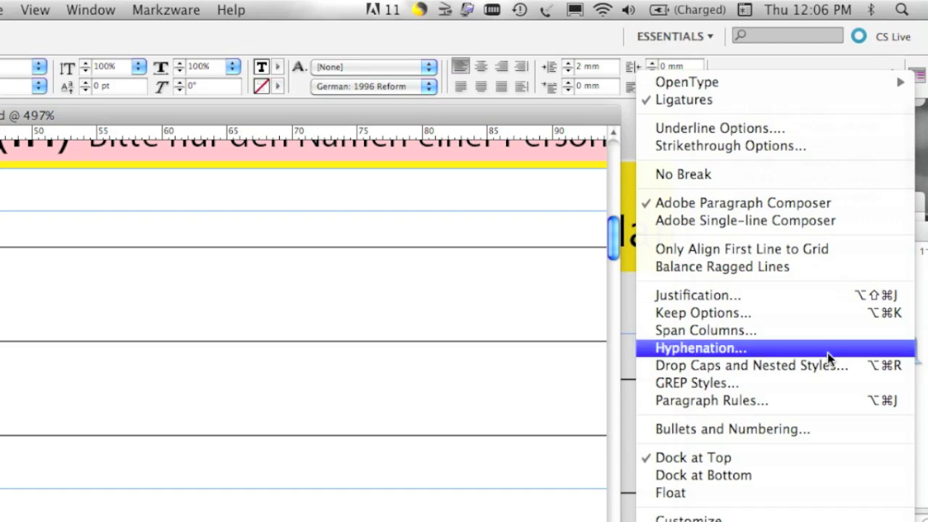
pyautogui.click(826, 400)
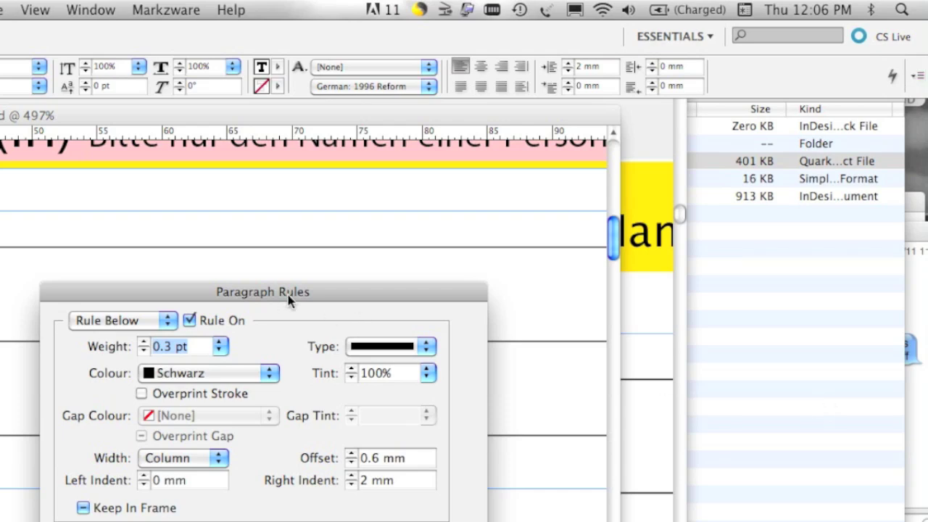
pyautogui.moveTo(283, 293)
pyautogui.mouseDown()
pyautogui.moveTo(351, 205)
pyautogui.moveTo(396, 199)
pyautogui.moveTo(549, 231)
pyautogui.mouseUp()
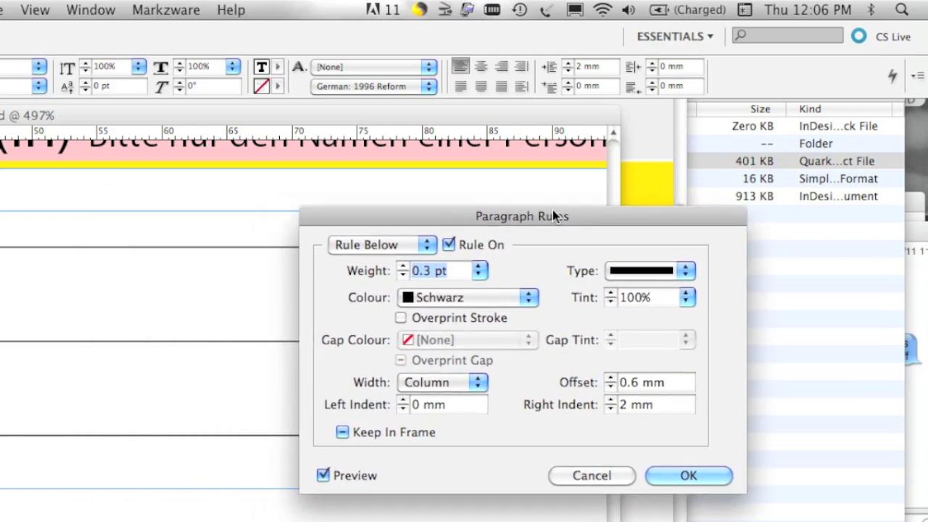
pyautogui.click(398, 260)
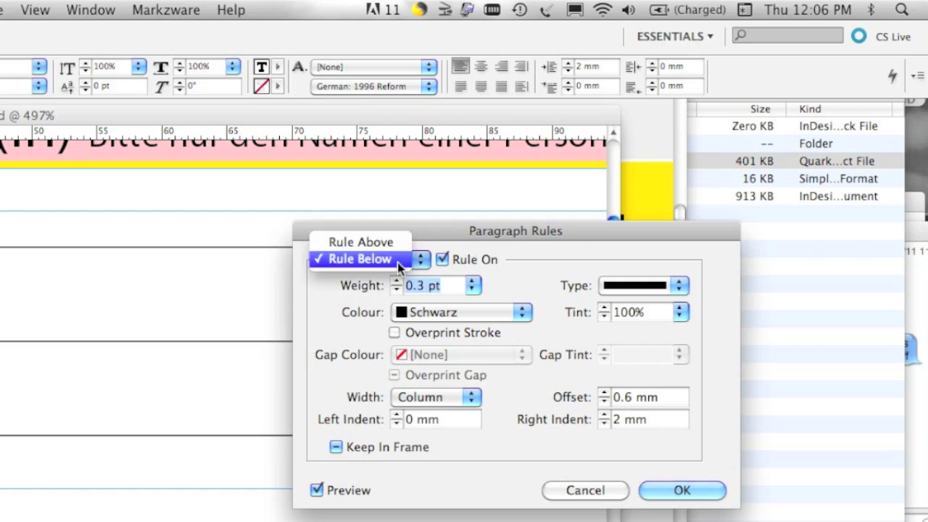
pyautogui.click(391, 250)
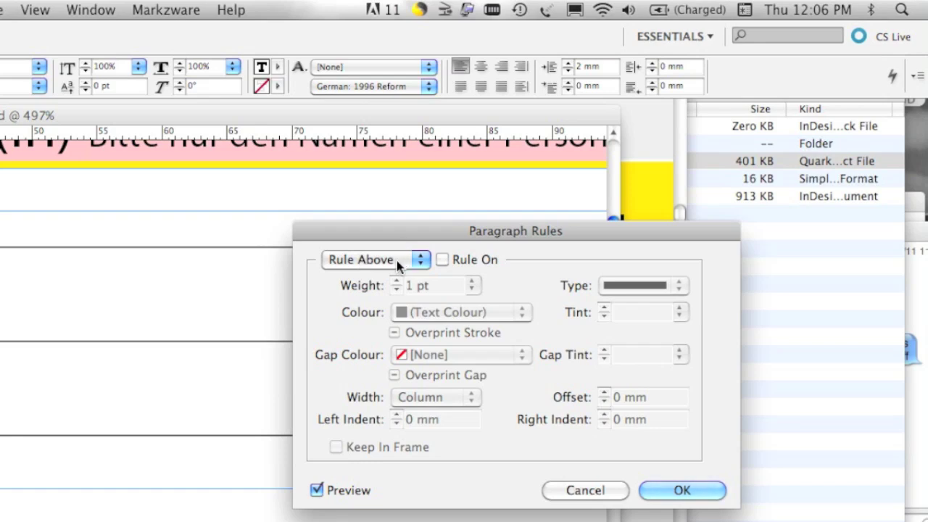
pyautogui.click(397, 260)
pyautogui.click(396, 278)
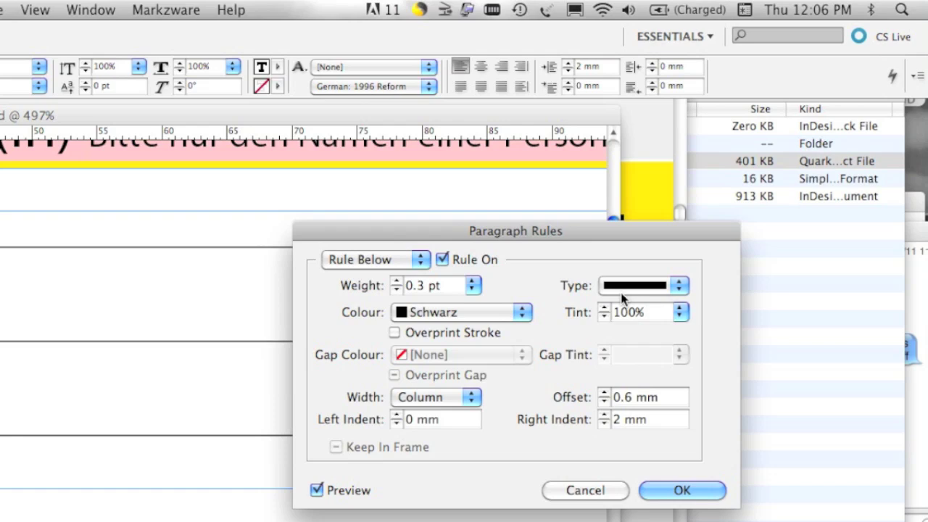
# - Preview the form rules as Dashed, then set the rule type back to Solid
pyautogui.click(680, 287)
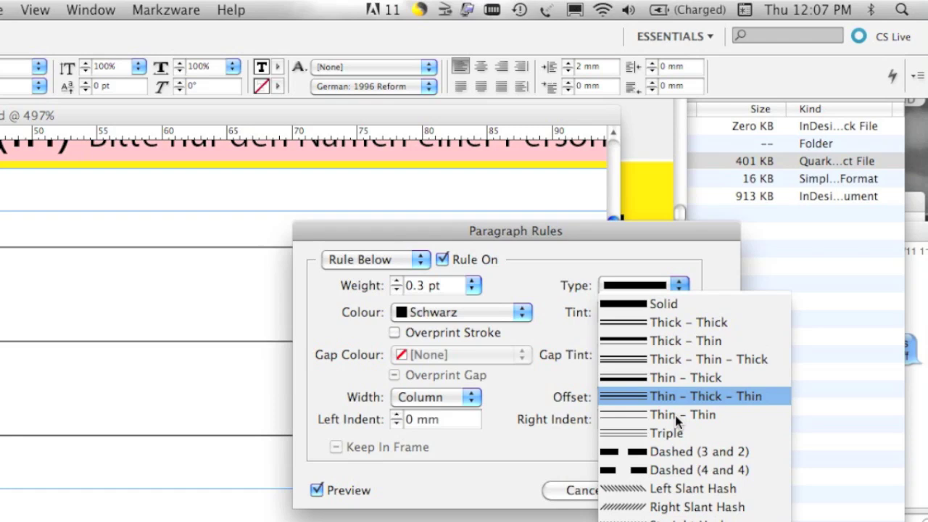
pyautogui.click(674, 451)
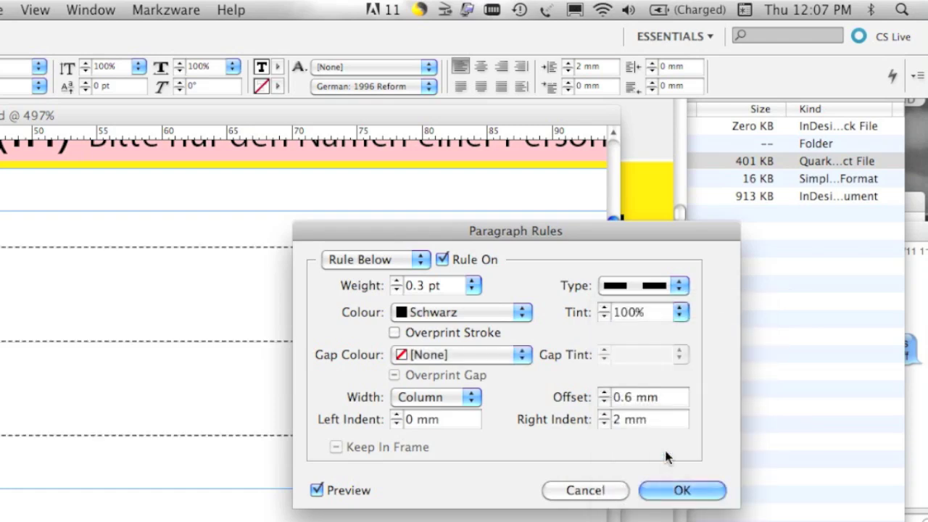
pyautogui.click(622, 286)
pyautogui.click(624, 303)
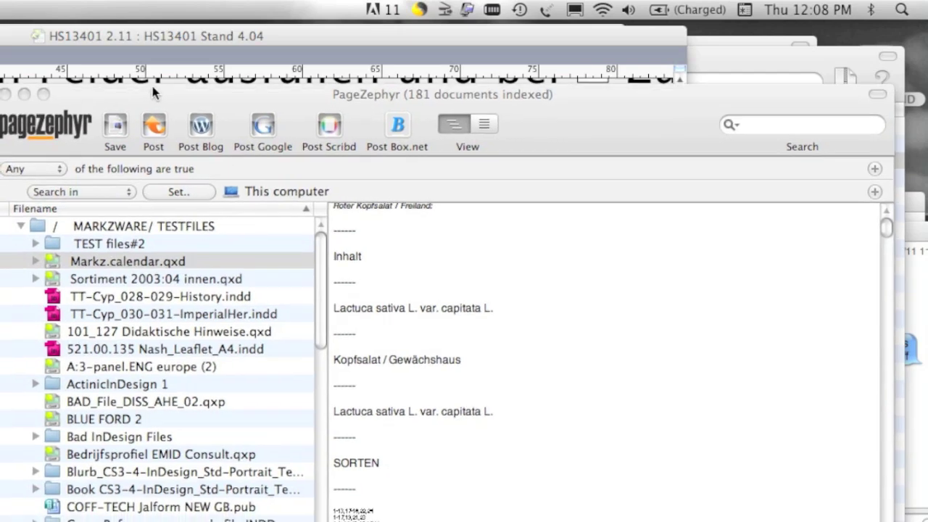
# - Bring PageZephyr forward and preview the extracted text of TT-Cyp_028-029-History.indd
pyautogui.moveTo(153, 93); pyautogui.dragTo(172, 24)
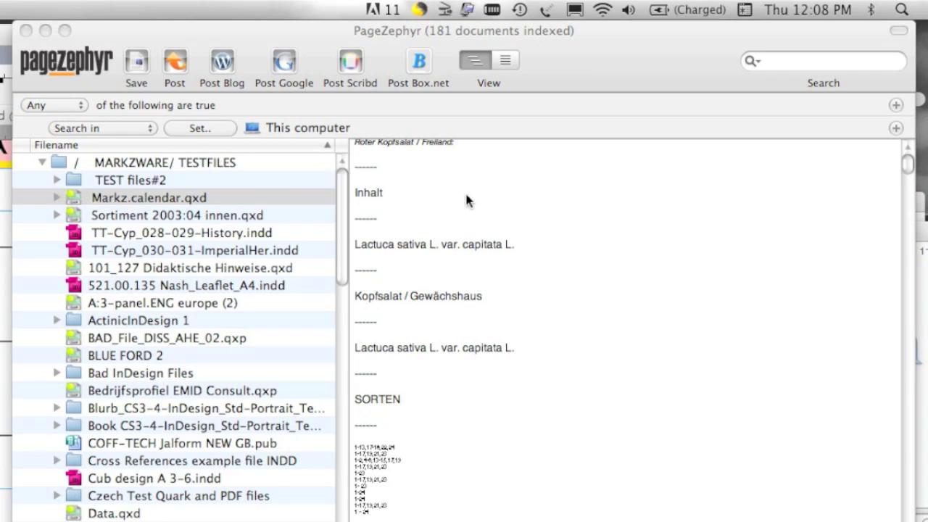
pyautogui.click(608, 46)
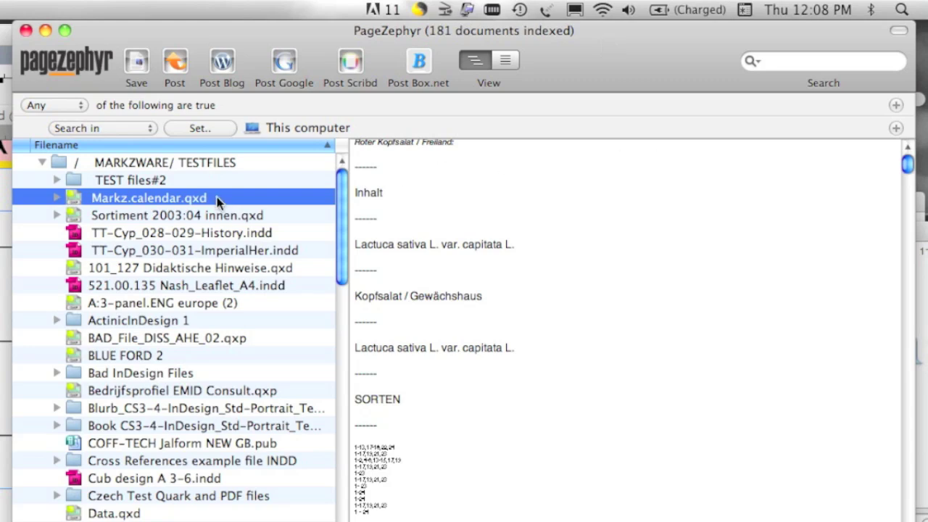
pyautogui.click(77, 233)
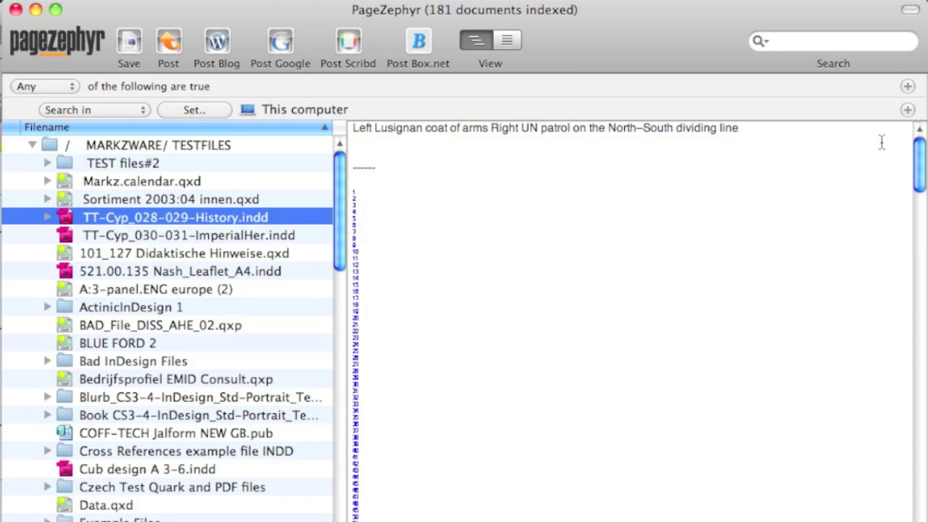
# - Scroll the preview down to the Cyprus history text and highlight the 'Prehistoric Cyprus' heading
pyautogui.moveTo(918, 161)
pyautogui.mouseDown()
pyautogui.moveTo(885, 385)
pyautogui.moveTo(885, 322)
pyautogui.mouseUp()
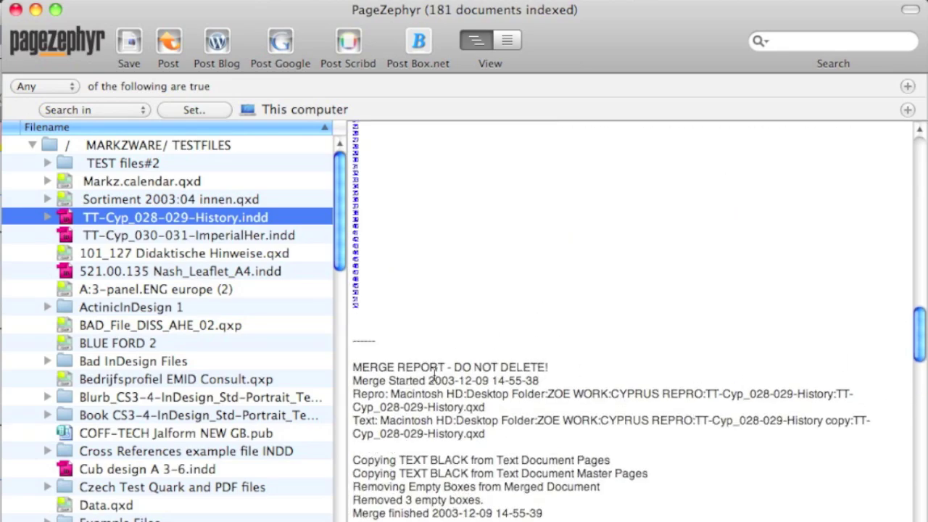
pyautogui.moveTo(918, 341); pyautogui.dragTo(912, 470)
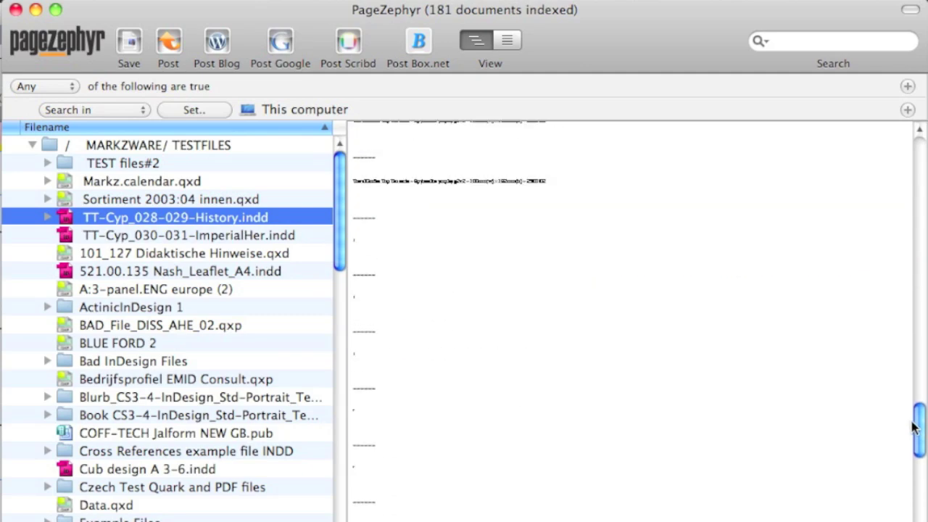
pyautogui.scroll(-1, 913, 470)
pyautogui.scroll(-1, 912, 470)
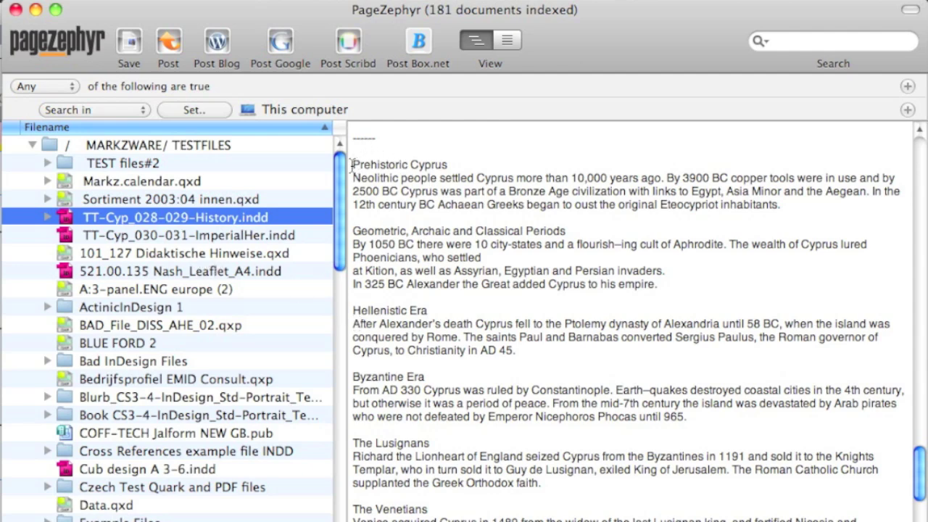
pyautogui.moveTo(353, 165); pyautogui.dragTo(464, 170)
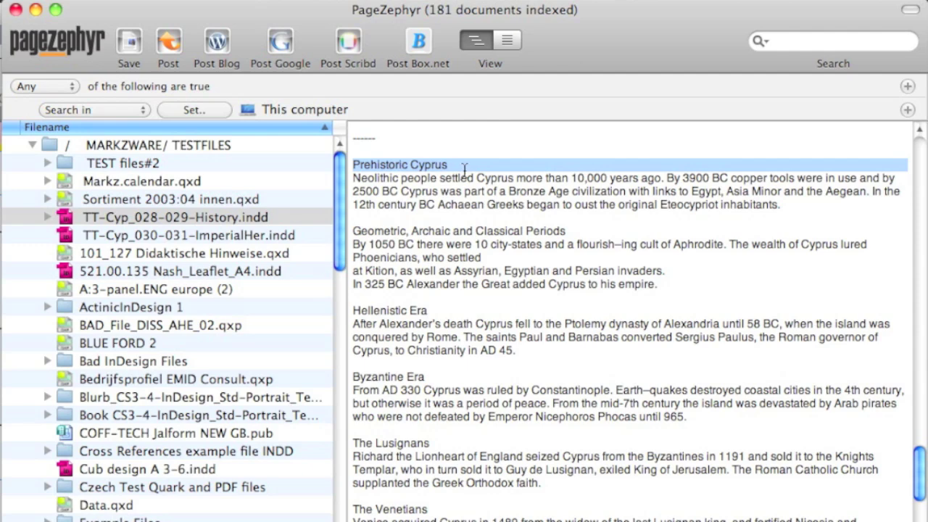